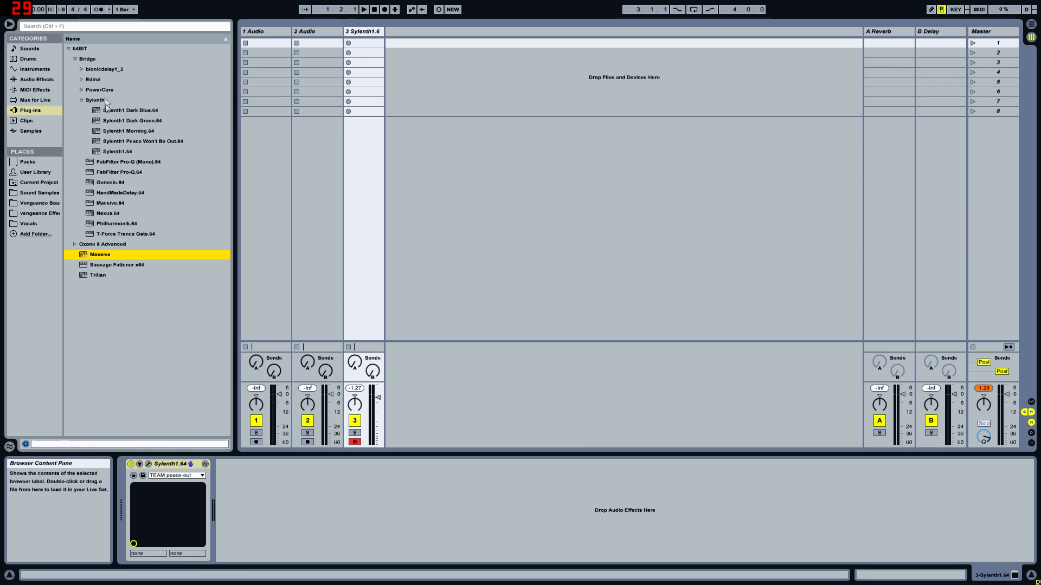
Step: Widen the browser slightly, open the Sylenth1 editor on track 3 and place its window over the session view
left_click_drag(424, 449, 505, 360)
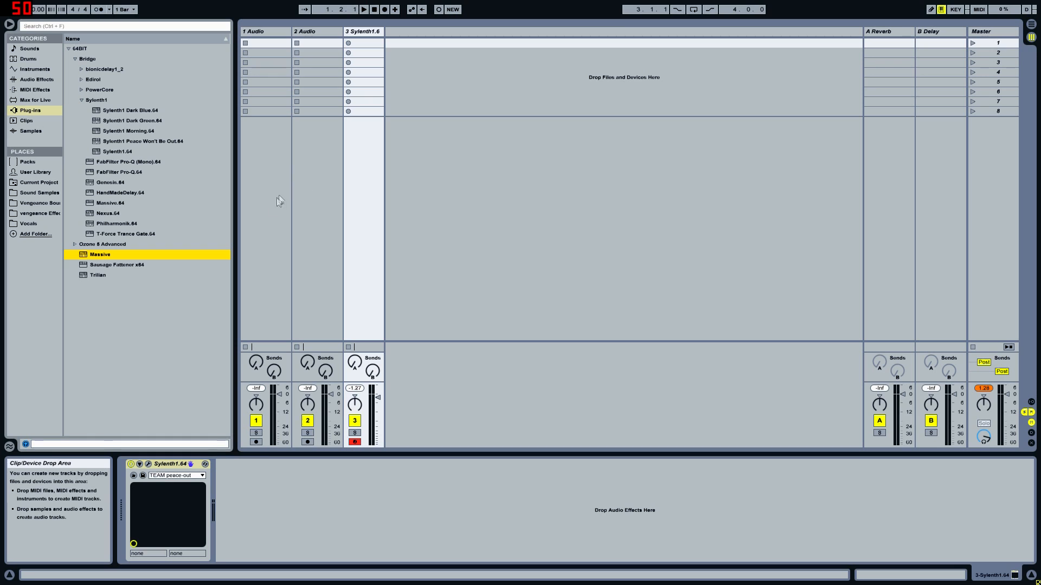
mouse_move(238, 235)
left_mouse_down()
mouse_move(287, 241)
mouse_move(244, 240)
left_mouse_up()
left_click(148, 464)
left_click_drag(466, 100, 534, 64)
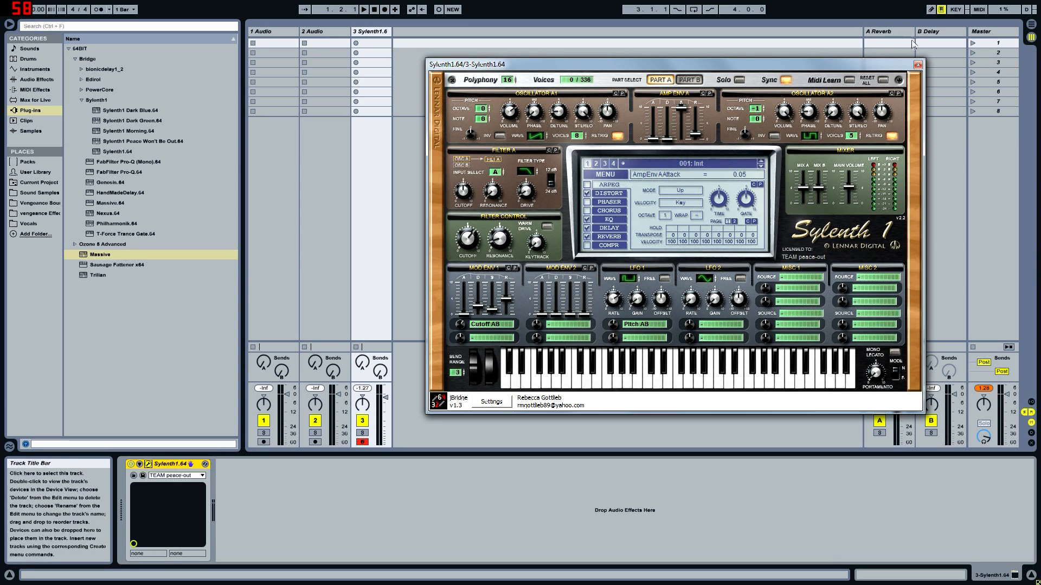
left_click_drag(911, 65, 632, 88)
left_click(638, 88)
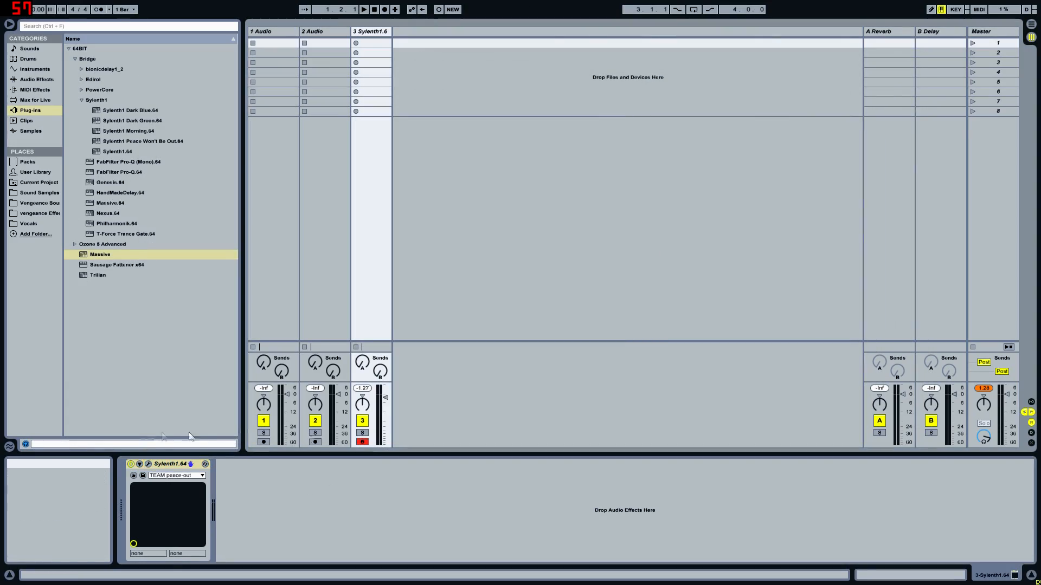
left_click(148, 464)
left_click_drag(320, 87, 454, 70)
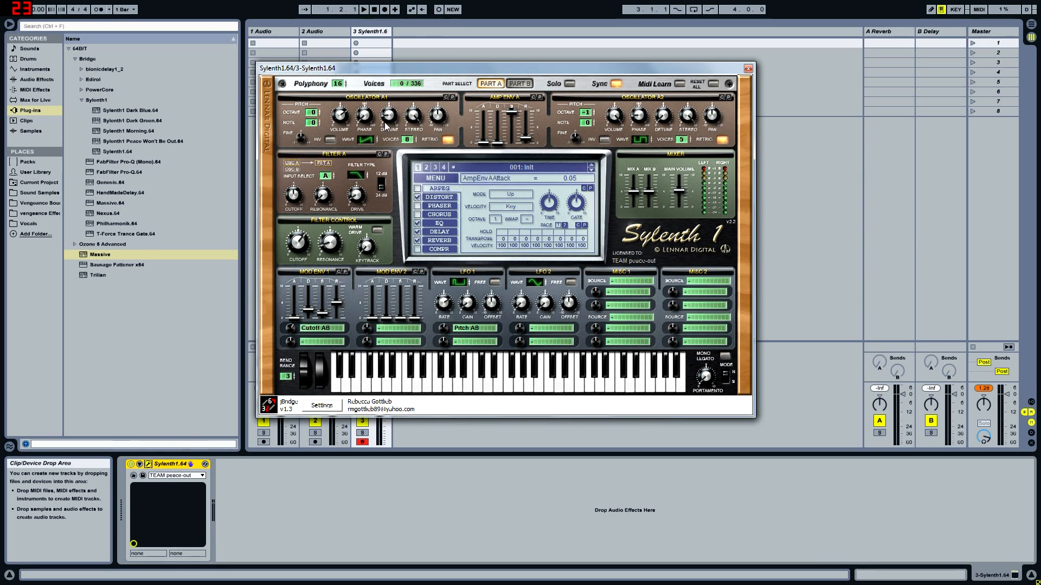
Step: Check Oscillator A1's phase and volume and compare Part A with Part B
left_click(365, 115)
left_click(342, 124)
left_click(519, 84)
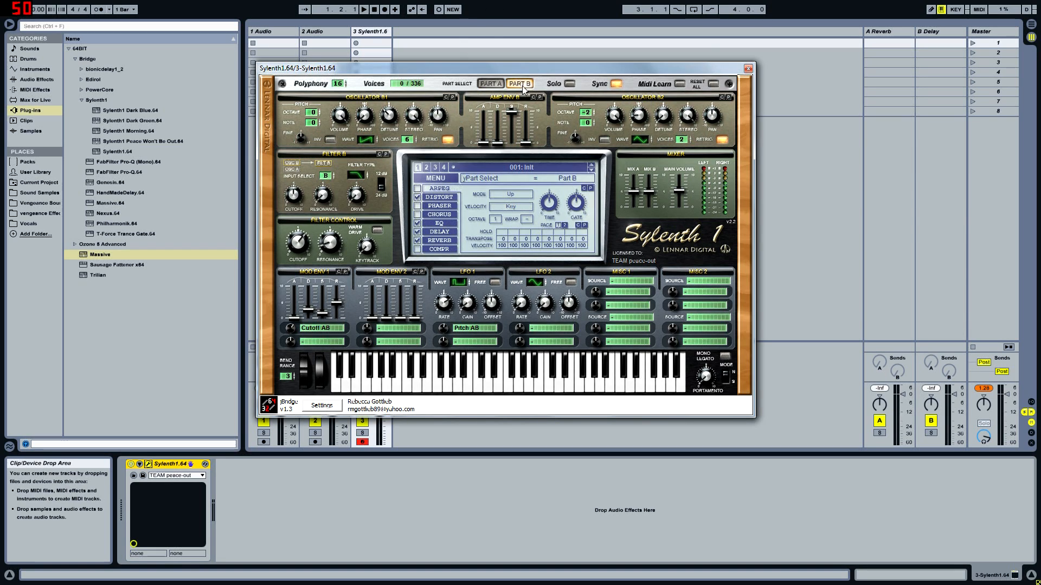
left_click(490, 83)
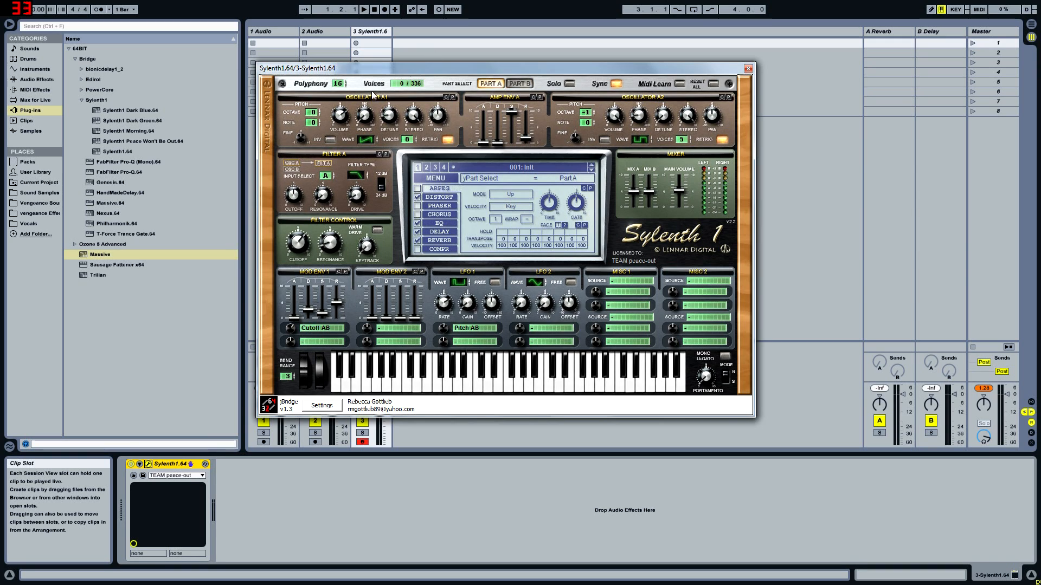
Step: Examine Part B's oscillators, covering volume, detune, stereo and pan of Oscillator B1 and the voices of Oscillator B2
left_click(512, 84)
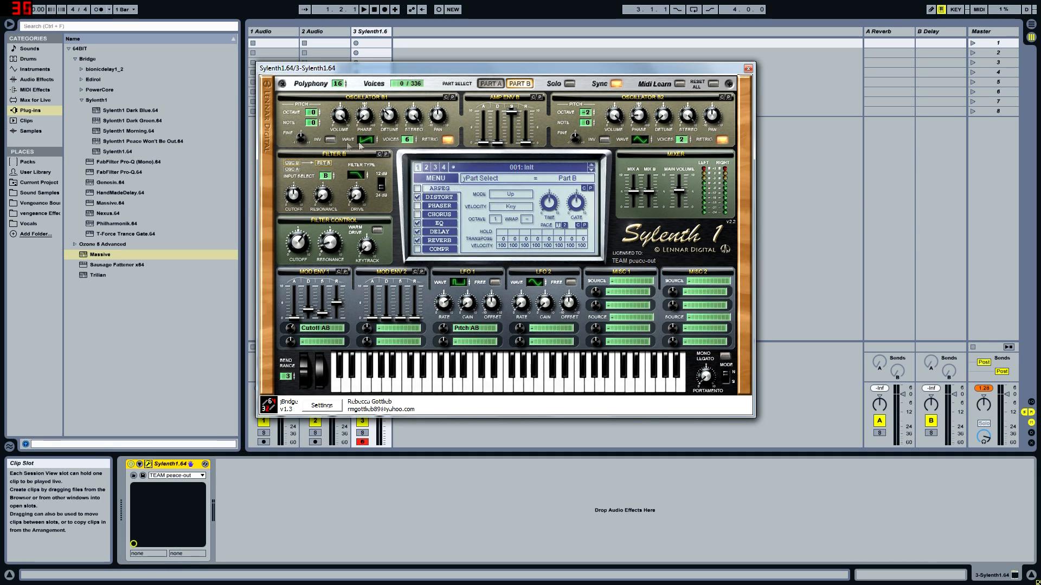
left_click(339, 122)
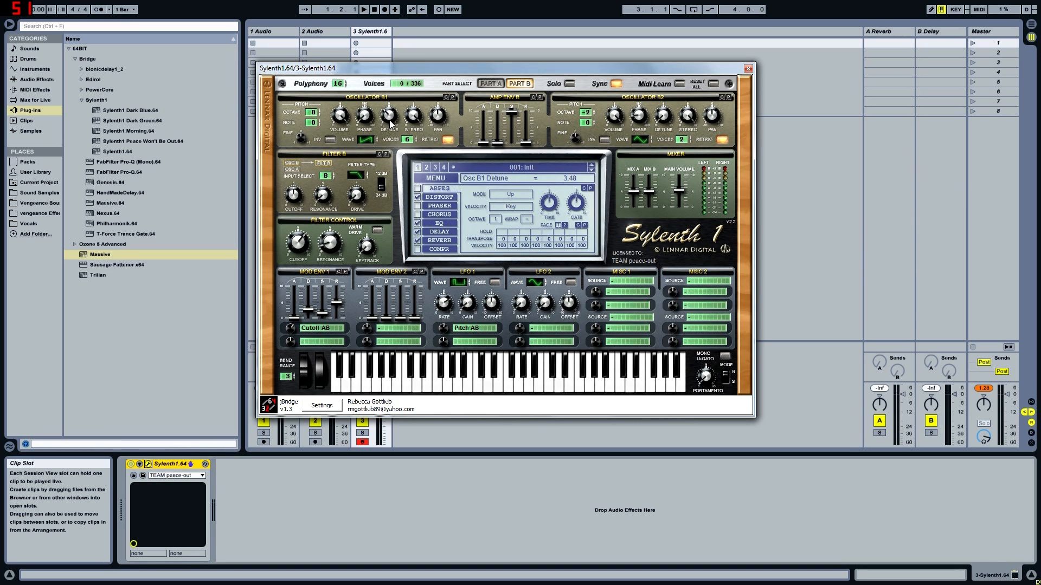
left_click_drag(410, 126, 416, 116)
left_click(437, 115)
left_click(501, 84)
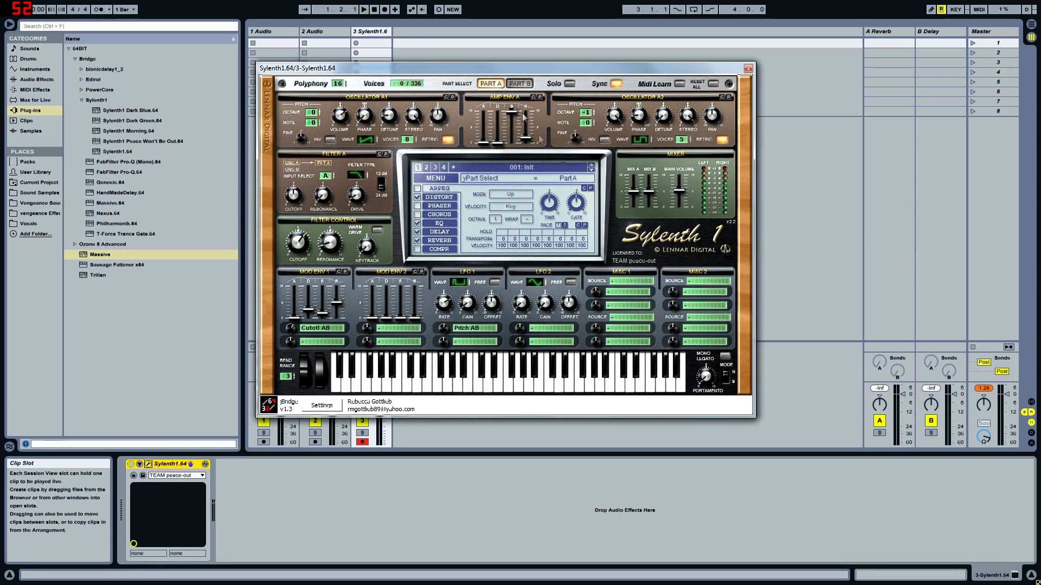
left_click(519, 83)
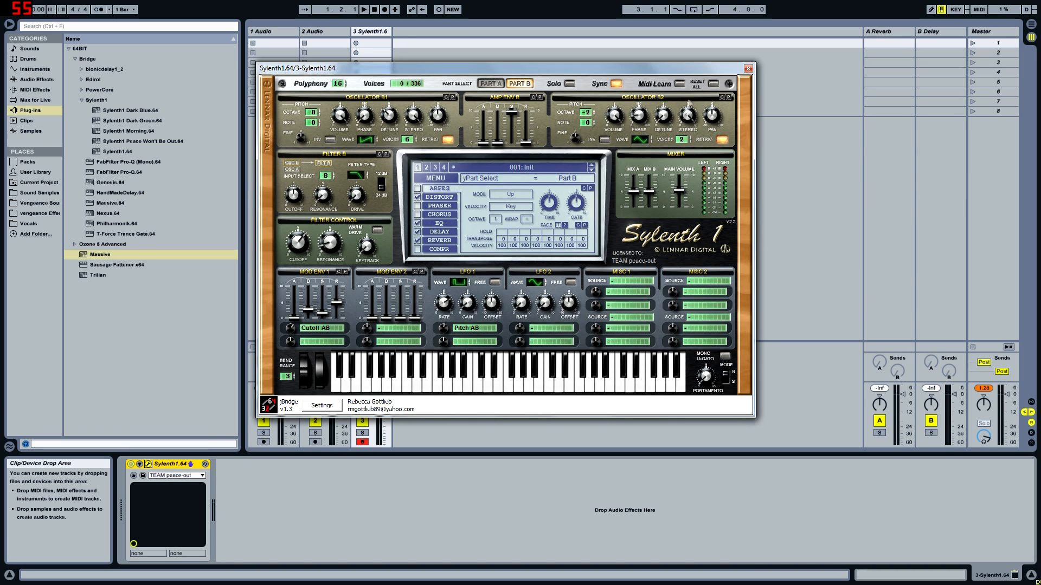
left_click(647, 139)
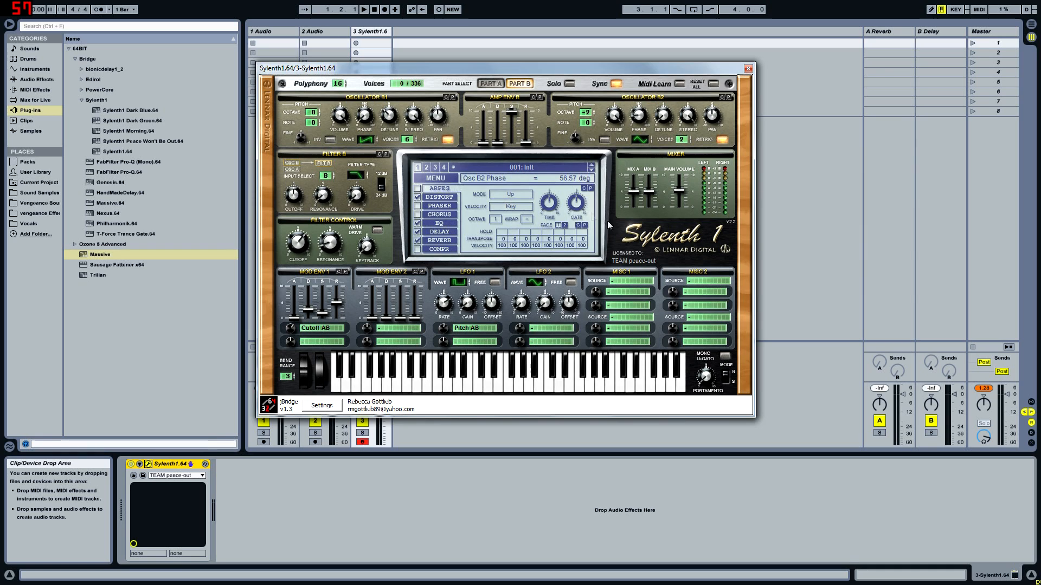
Step: Examine Part A's filter cutoff and the Filter Control's cutoff and resonance
left_click(490, 84)
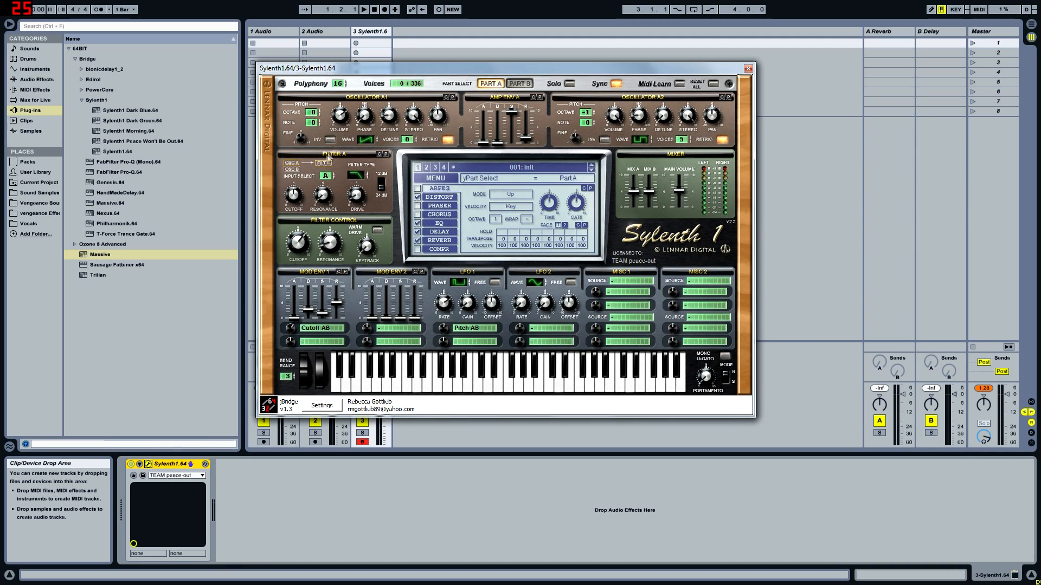
left_click(298, 194)
left_click(302, 245)
left_click(516, 83)
left_click(492, 84)
left_click(298, 248)
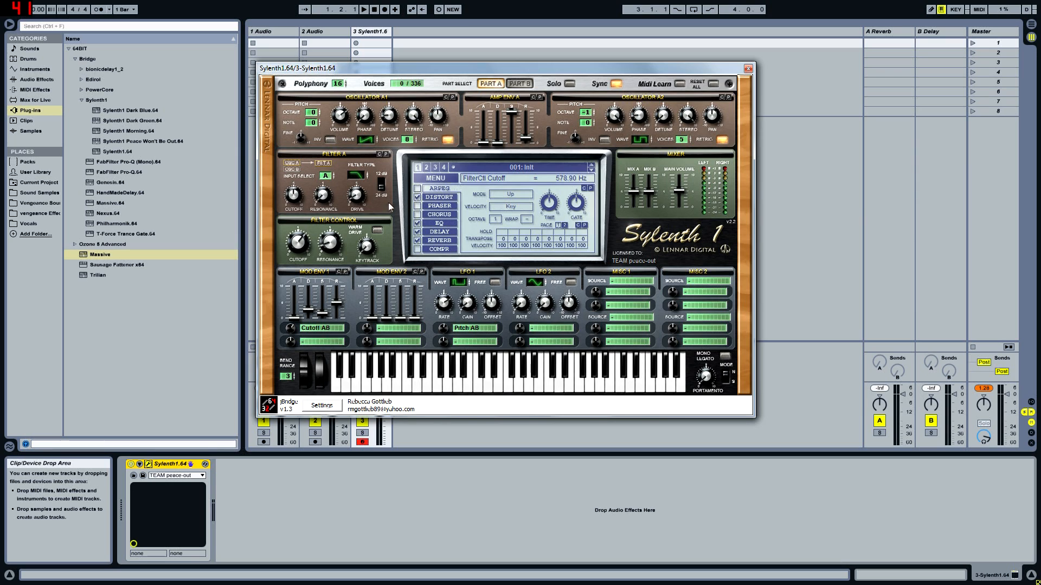
left_click(330, 245)
Step: Compare the amp envelopes of Part B and Part A and check Filter A's drive
left_click(519, 84)
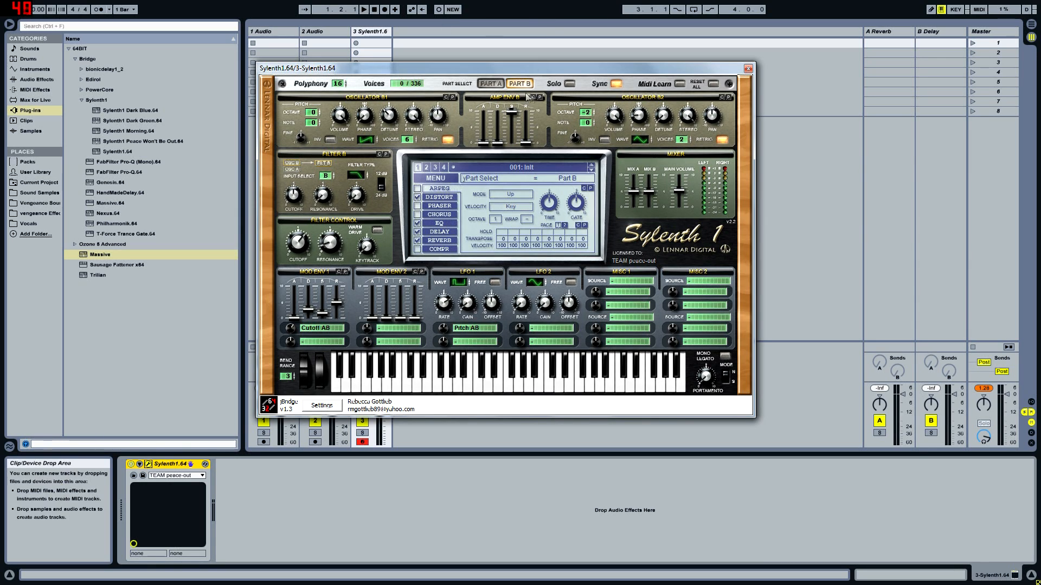
left_click(491, 83)
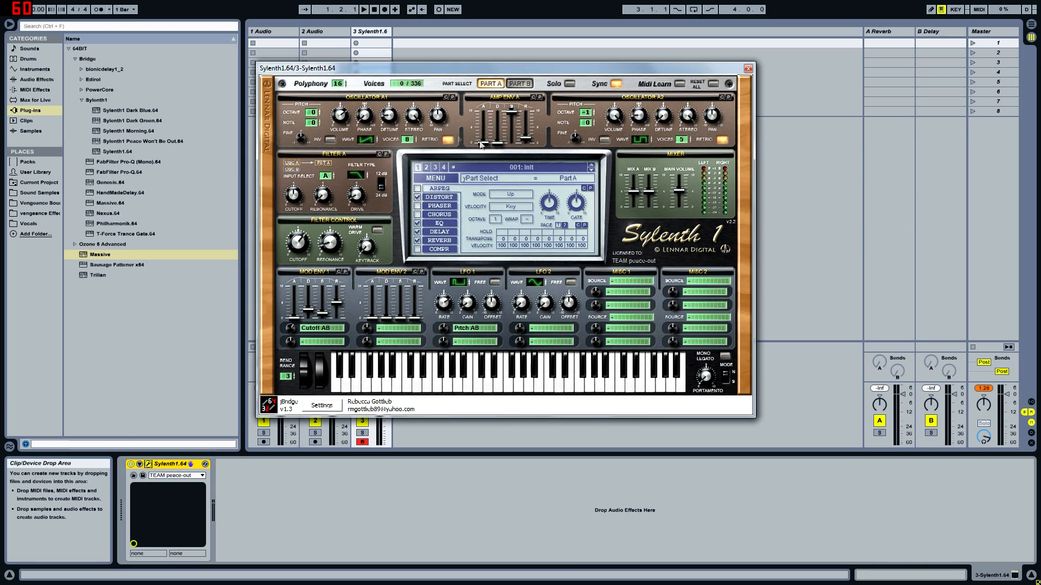
left_click(357, 205)
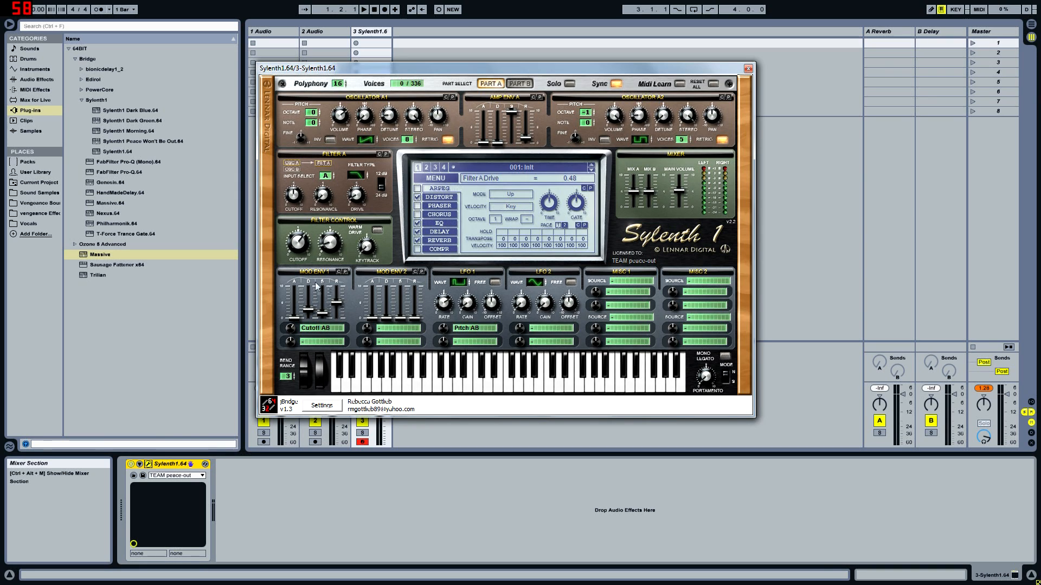
Step: Examine Mod Env 1's envelope settings and its Cutoff AB modulation destination and amount
left_click(291, 319)
left_click(310, 329)
left_click(384, 368)
left_click(291, 330)
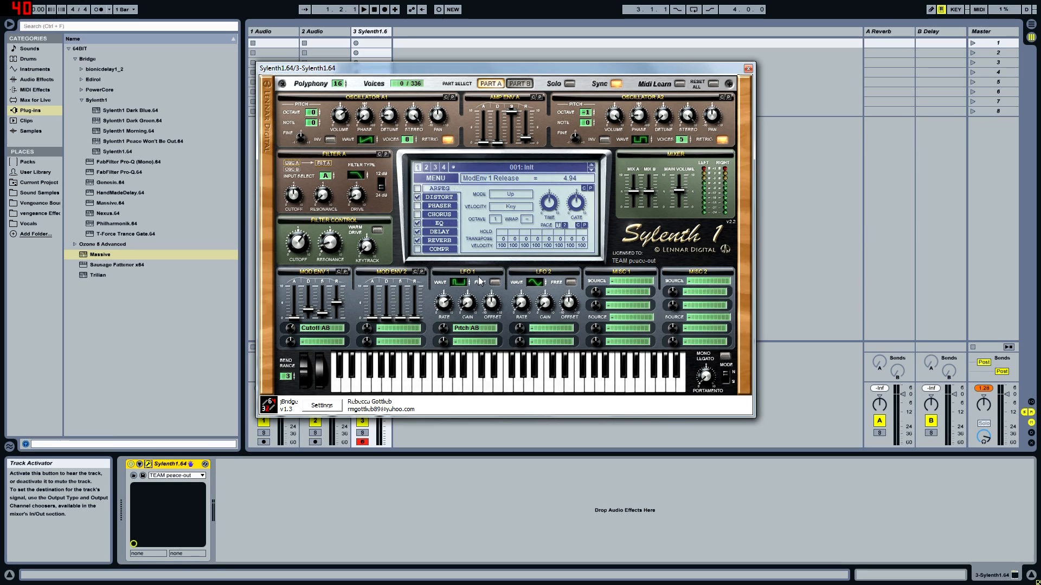
Step: Reposition the synth window and set LFO 1's rate to 1/256T
left_click(473, 331)
left_click(450, 293)
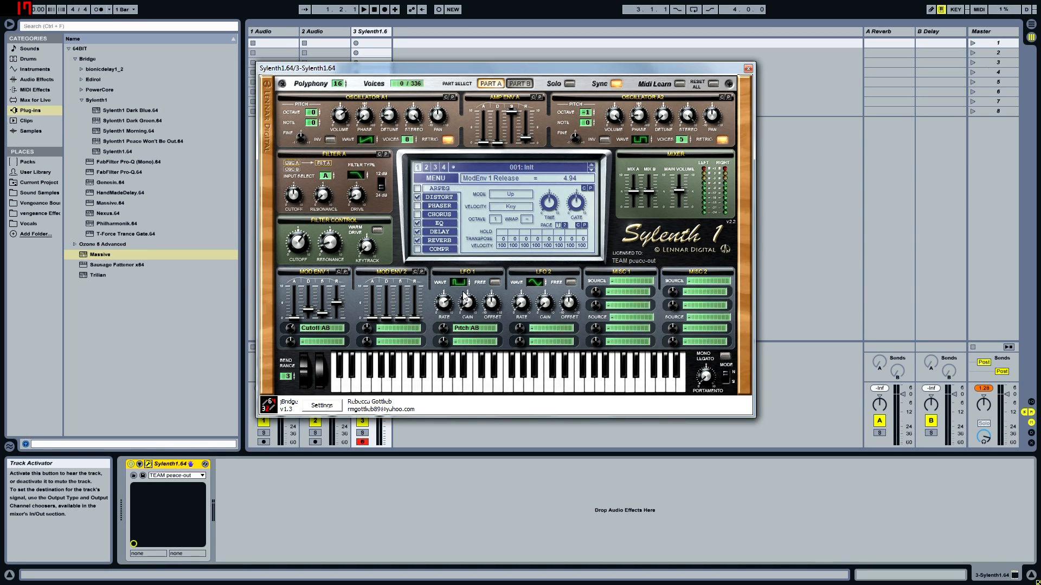
left_click_drag(481, 69, 506, 85)
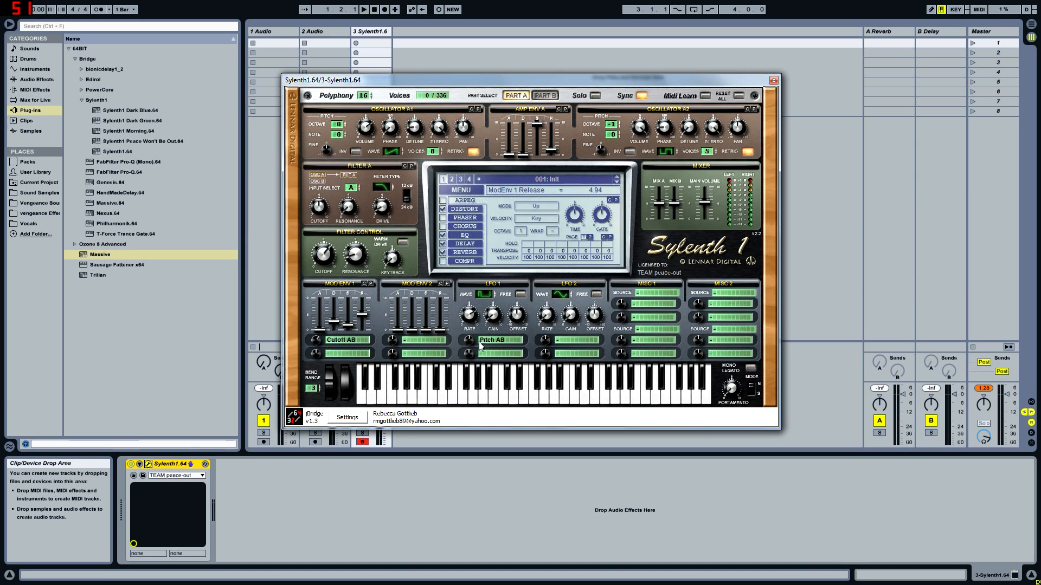
left_click(470, 314)
left_click_drag(471, 313, 479, 312)
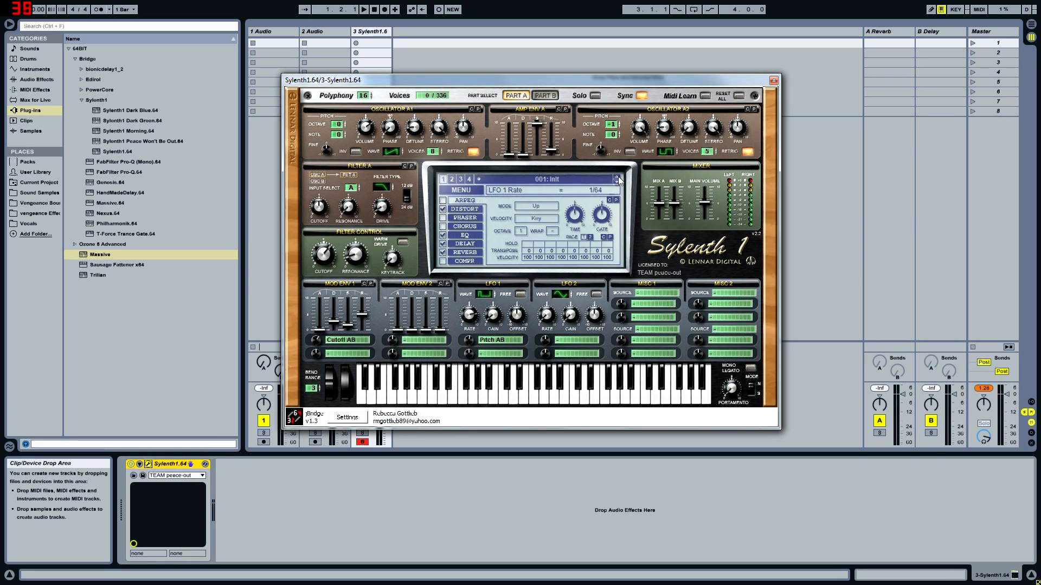
left_click_drag(469, 318, 475, 320)
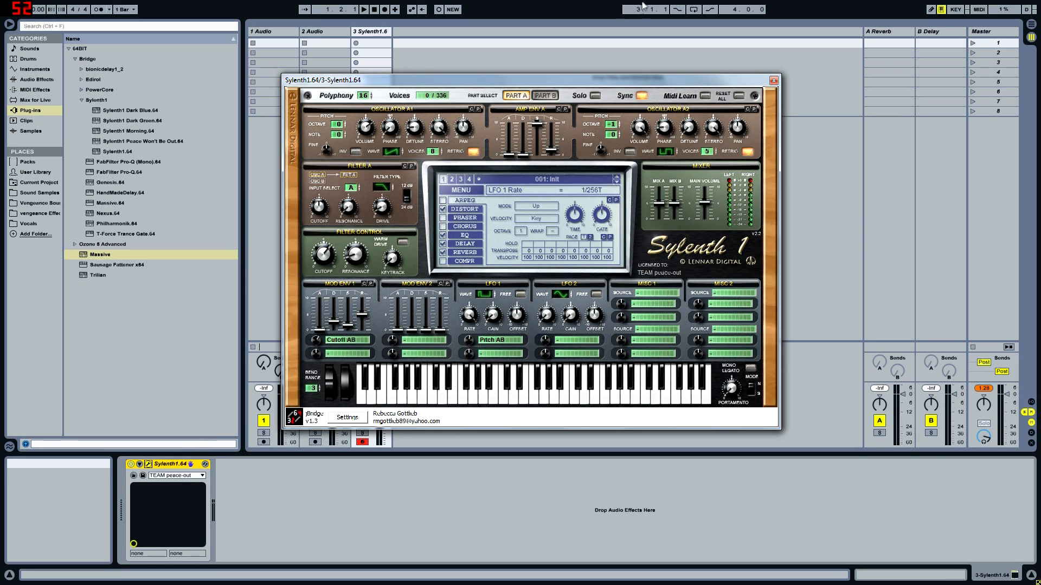
Step: Check LFO 1's gain, its Pitch AB modulation amount and its waveform
left_click(490, 323)
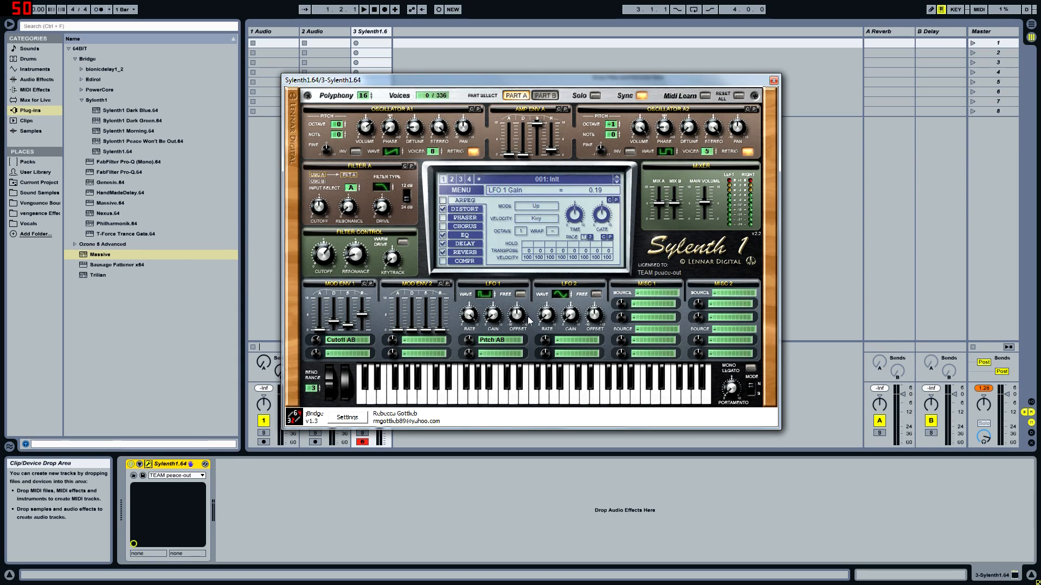
left_click(468, 341)
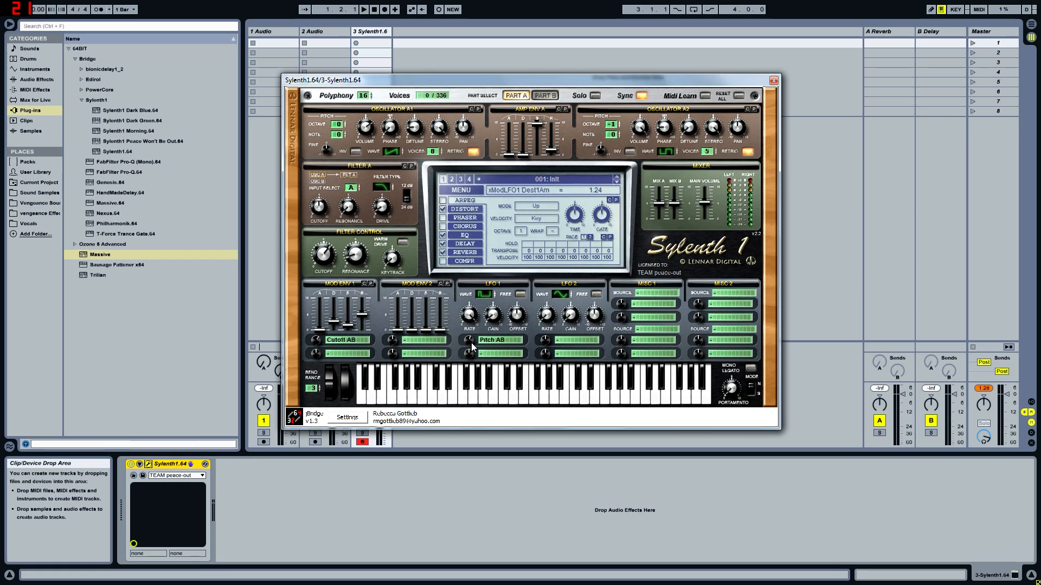
left_click_drag(474, 346, 475, 351)
left_click(487, 293)
Step: Examine the distortion effect's type, dry/wet and amount, and the EQ effect's settings
left_click(464, 209)
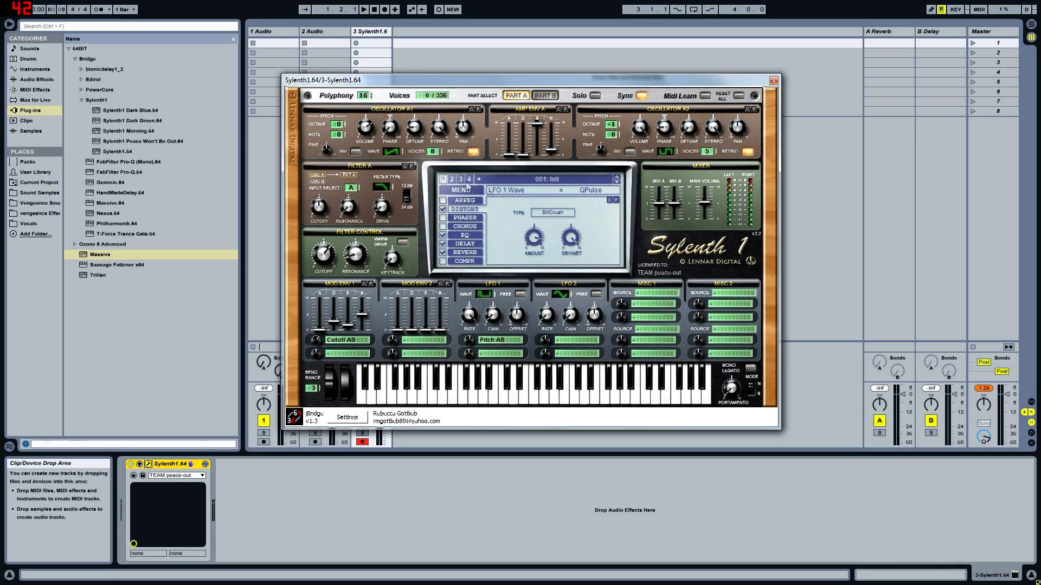
left_click(558, 214)
left_click(569, 273)
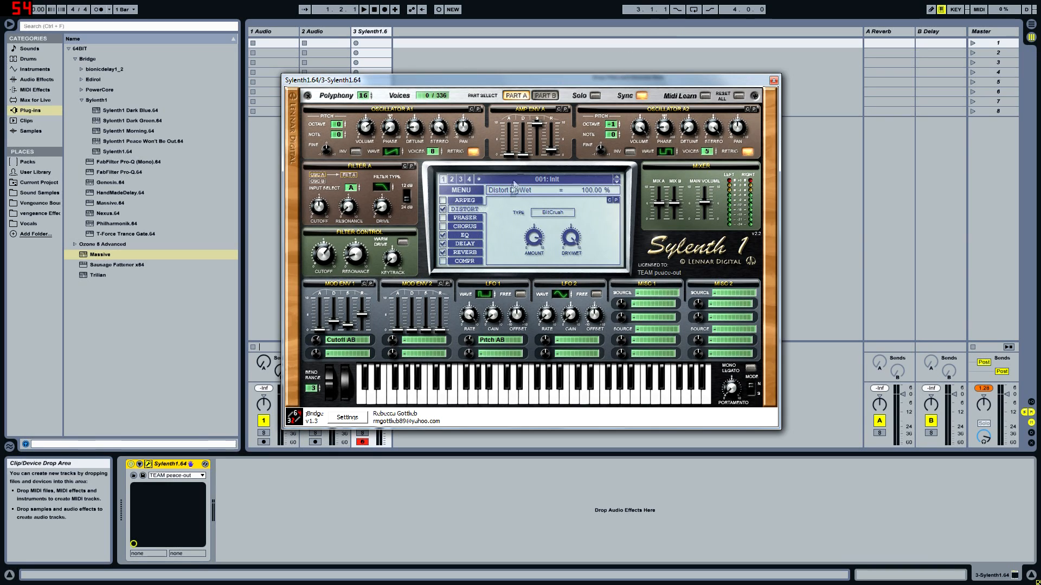
mouse_move(537, 236)
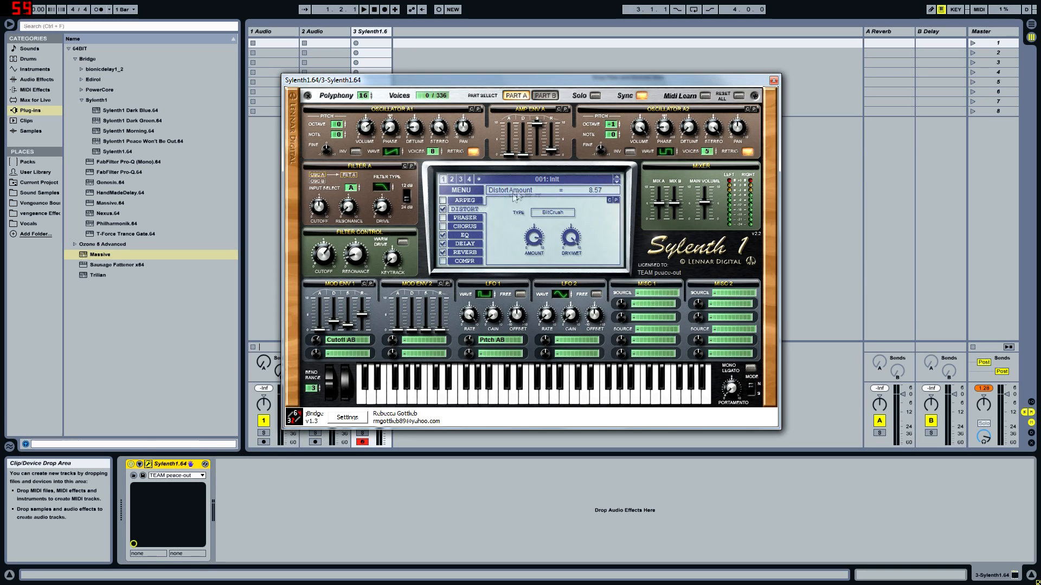
left_click(466, 236)
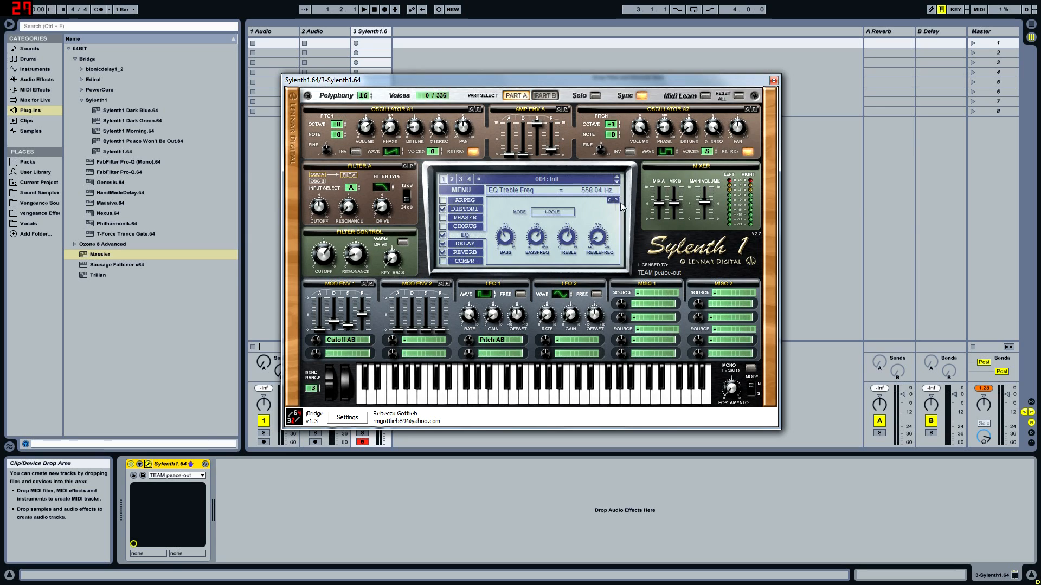
Step: Examine the delay effect's left and right times, low cut, high cut, smear, spread and feedback
left_click(473, 247)
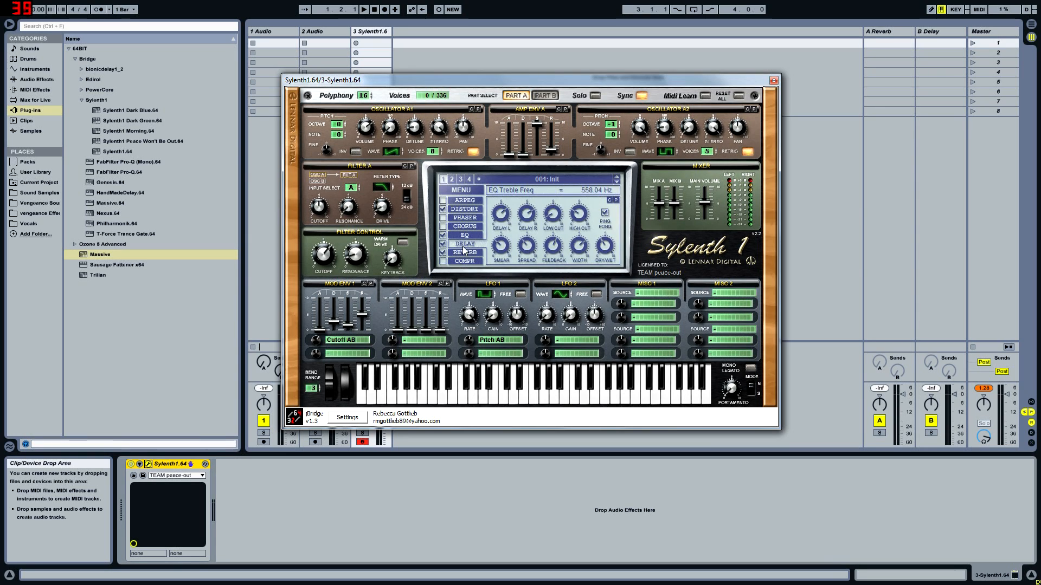
left_click(500, 216)
left_click(539, 206)
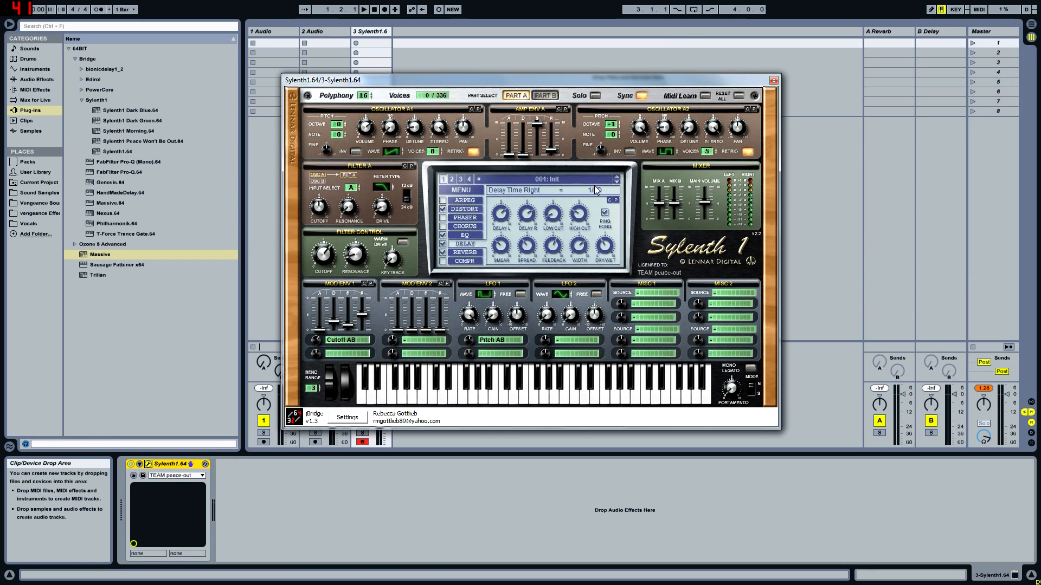
left_click(552, 219)
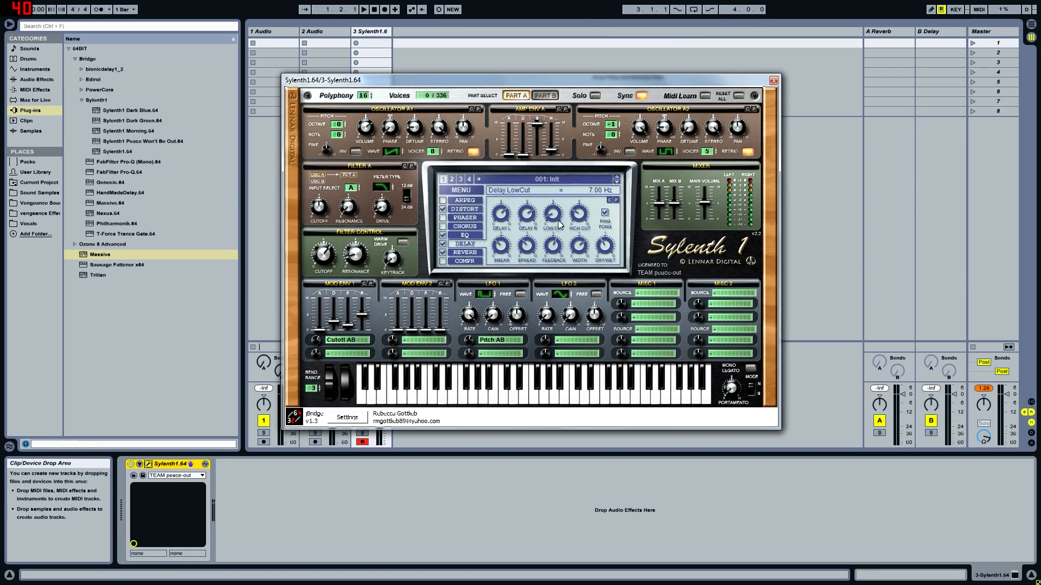
left_click(575, 218)
left_click(502, 248)
left_click(530, 242)
left_click(557, 247)
Step: Show the reverb effect, reposition the synth window and check the reverb's predelay and damp
left_click(465, 253)
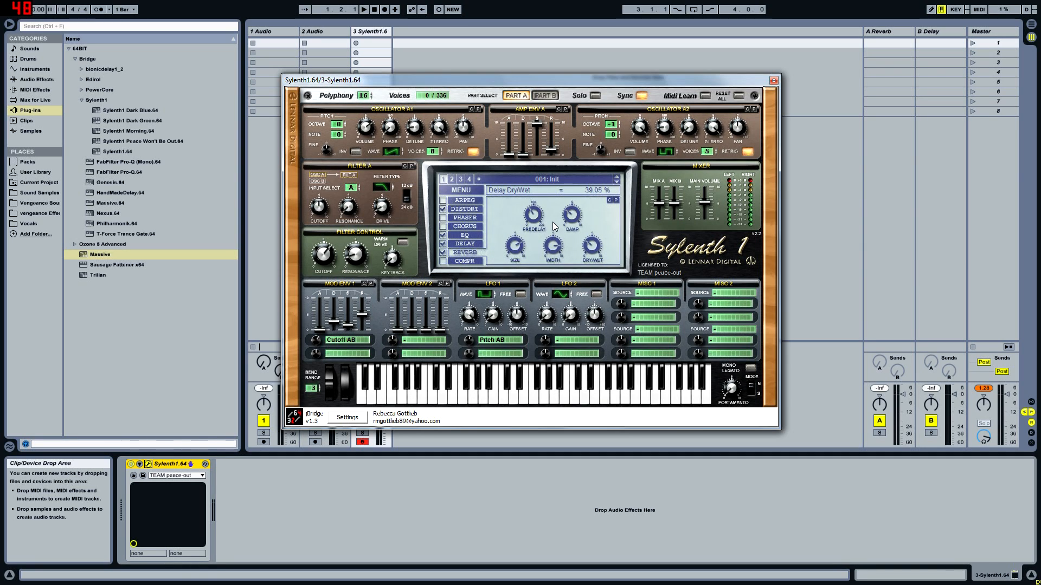
left_click_drag(504, 80, 566, 120)
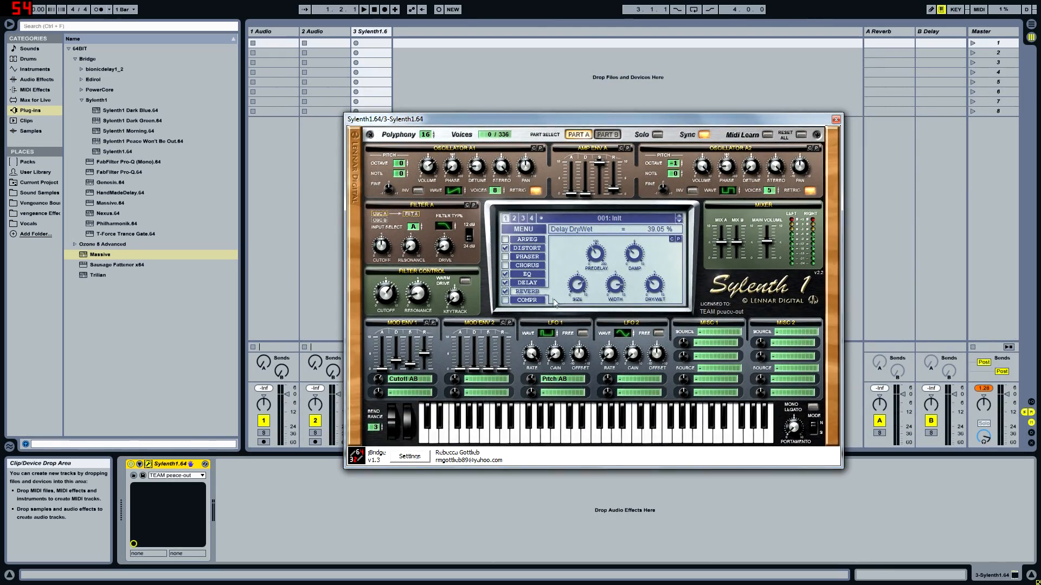
left_click(596, 257)
left_click(634, 255)
Step: Show Part B and audition the patch by playing a few notes on Sylenth1's keyboard
left_click(597, 133)
left_click(535, 440)
left_click(536, 433)
left_click(539, 433)
left_click(539, 432)
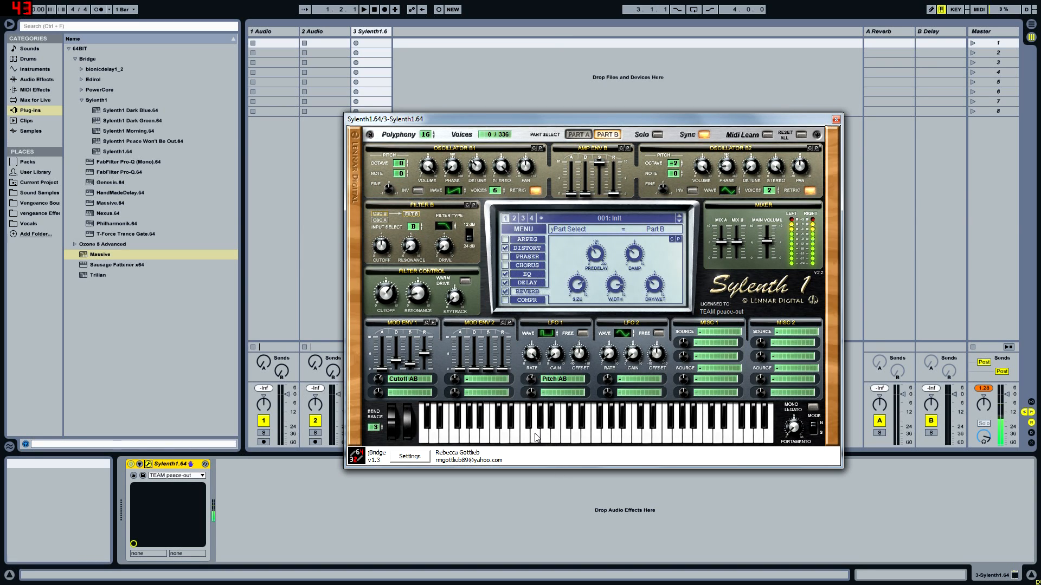
Step: Narrow the browser and close the Sylenth1 editor
left_click(836, 119)
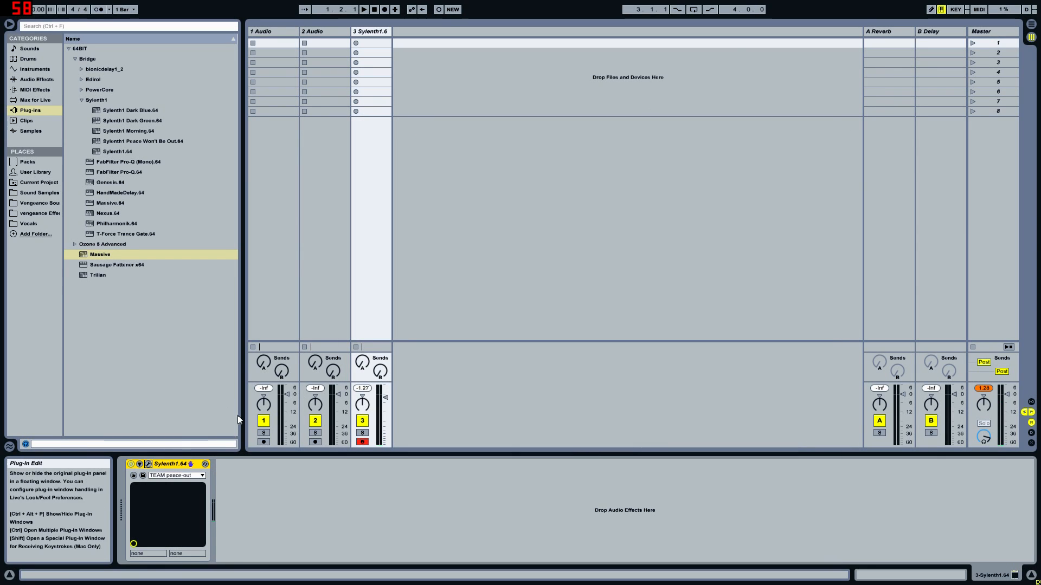
left_click(148, 464)
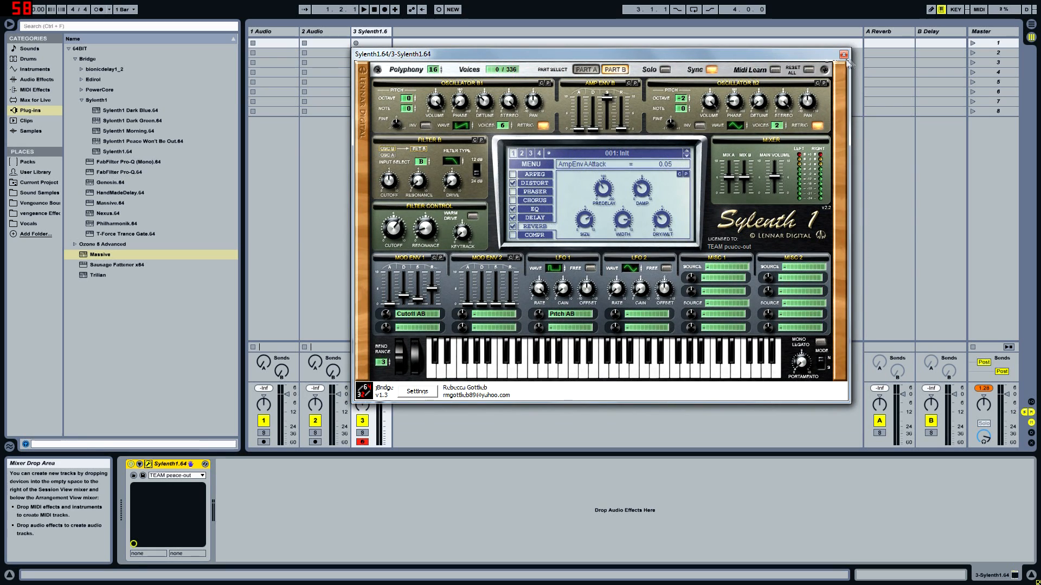
left_click(843, 55)
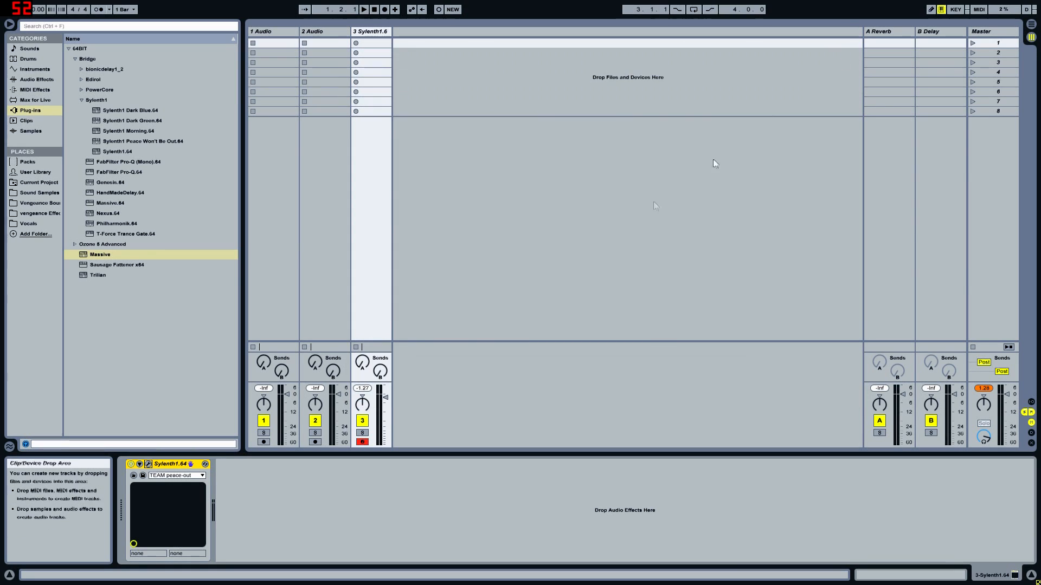
left_click(237, 162)
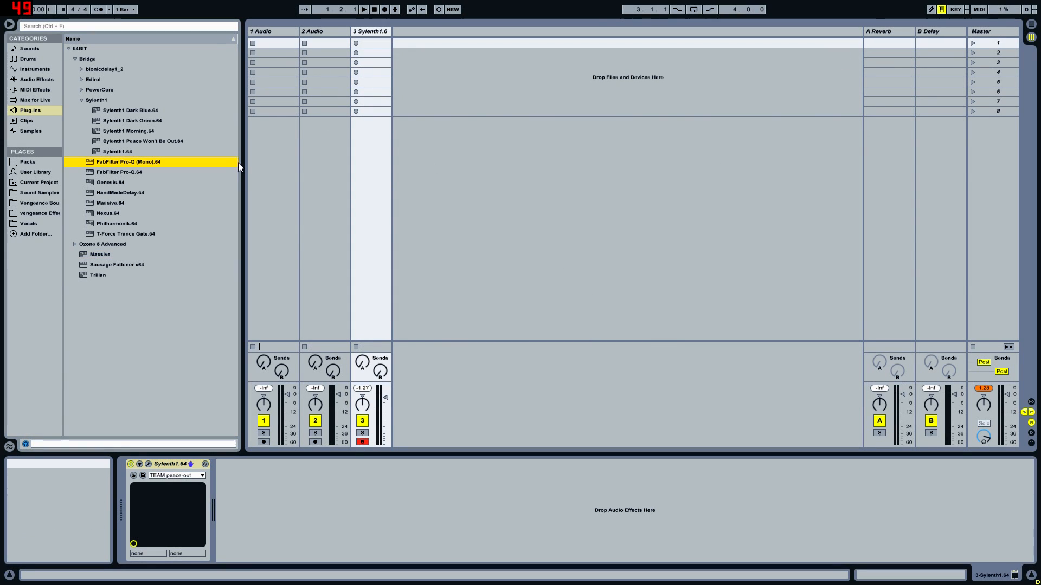
mouse_move(243, 172)
left_mouse_down()
mouse_move(263, 185)
mouse_move(193, 200)
mouse_move(383, 217)
mouse_move(206, 238)
left_mouse_up()
left_click(151, 467)
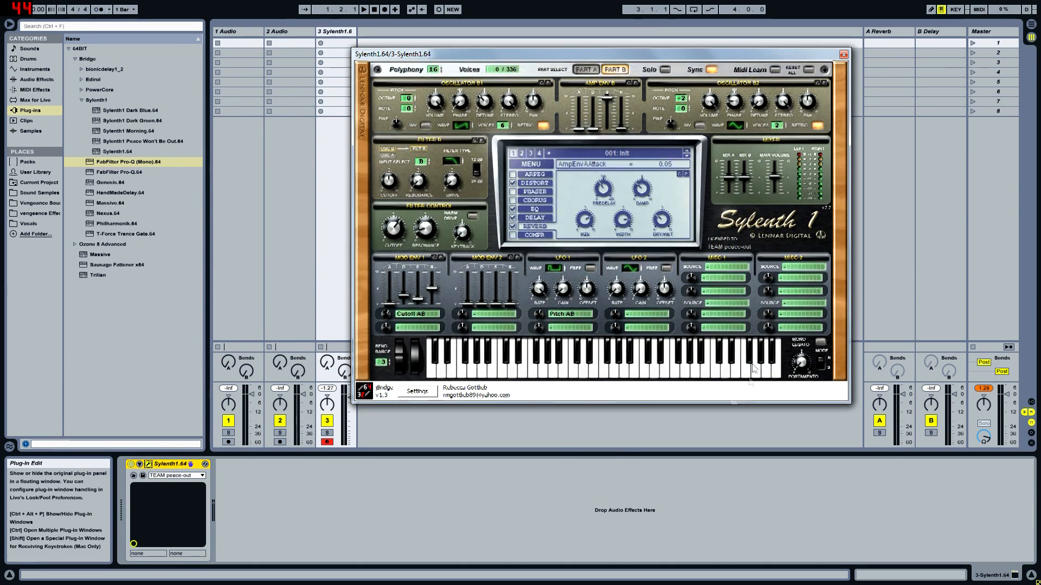
left_click(843, 55)
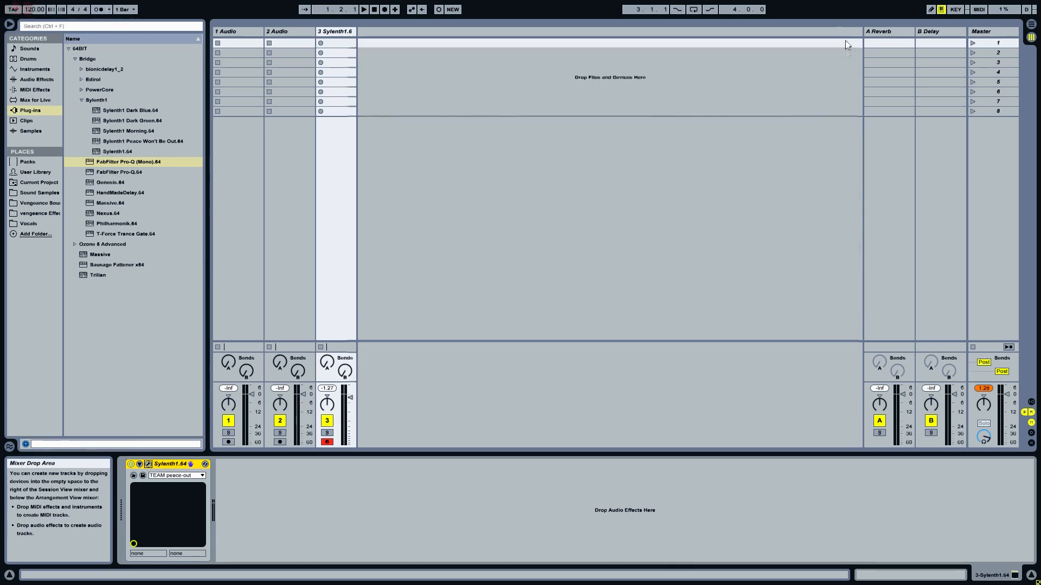